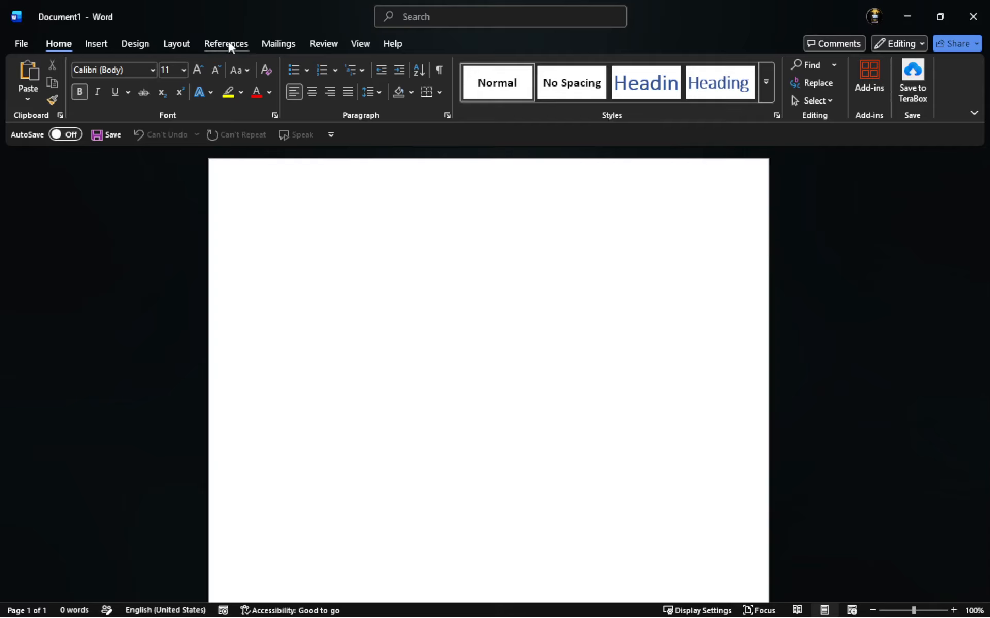
Start a mail merge of the Letters type in the blank document
left_click(275, 41)
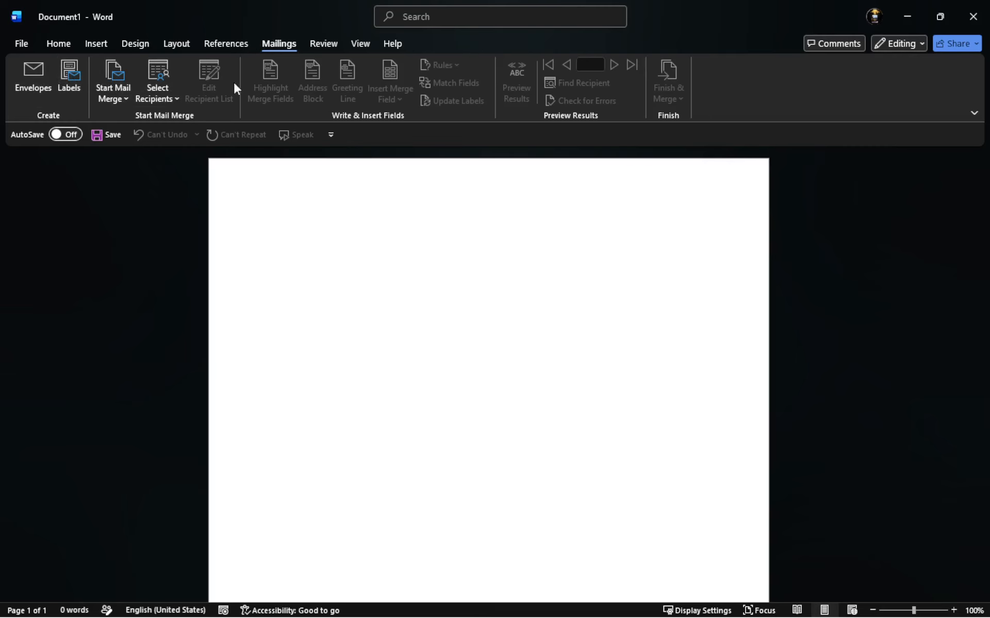
left_click(120, 101)
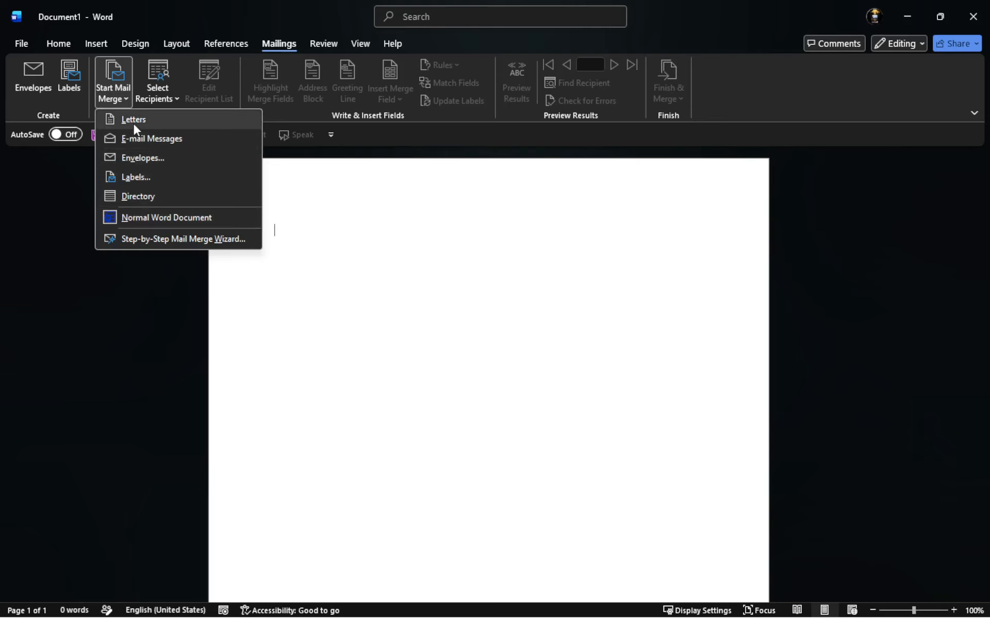
left_click(174, 119)
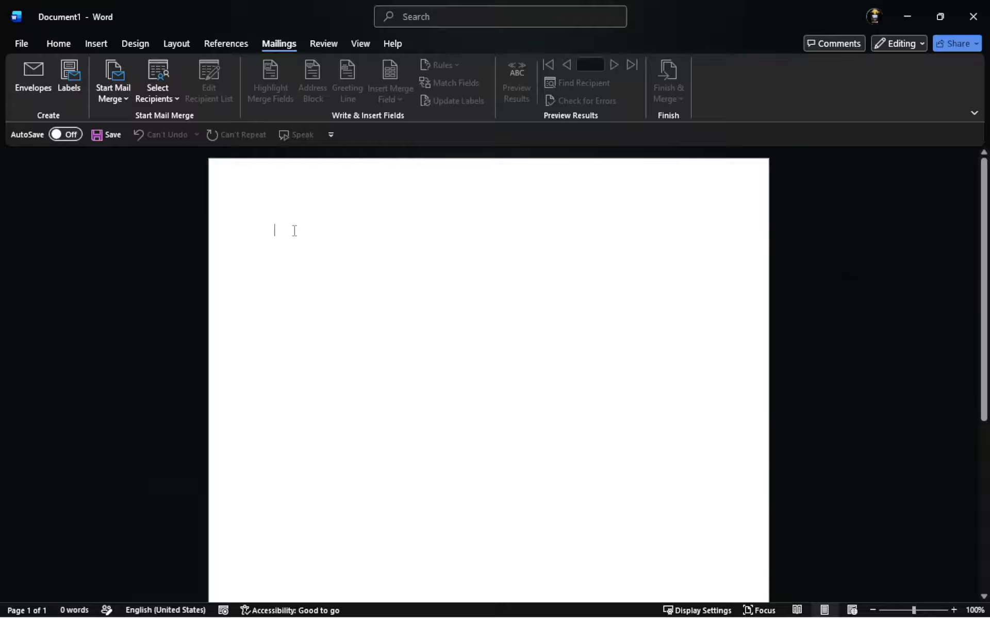
Use the existing list contacts01 from the Downloads folder as the merge recipients, with the Windows (Default) text encoding
left_click(170, 100)
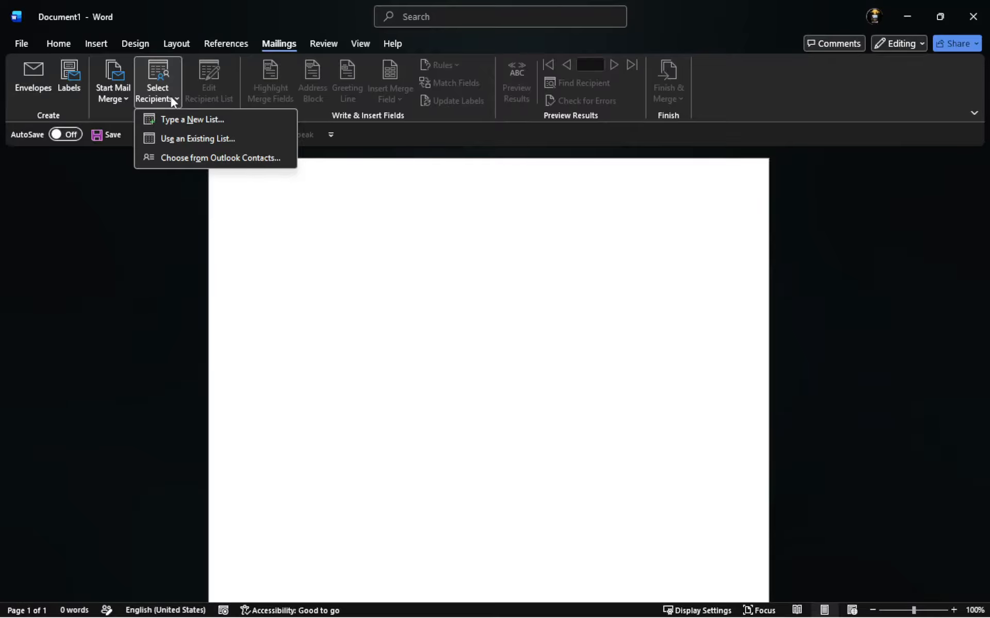
left_click(182, 141)
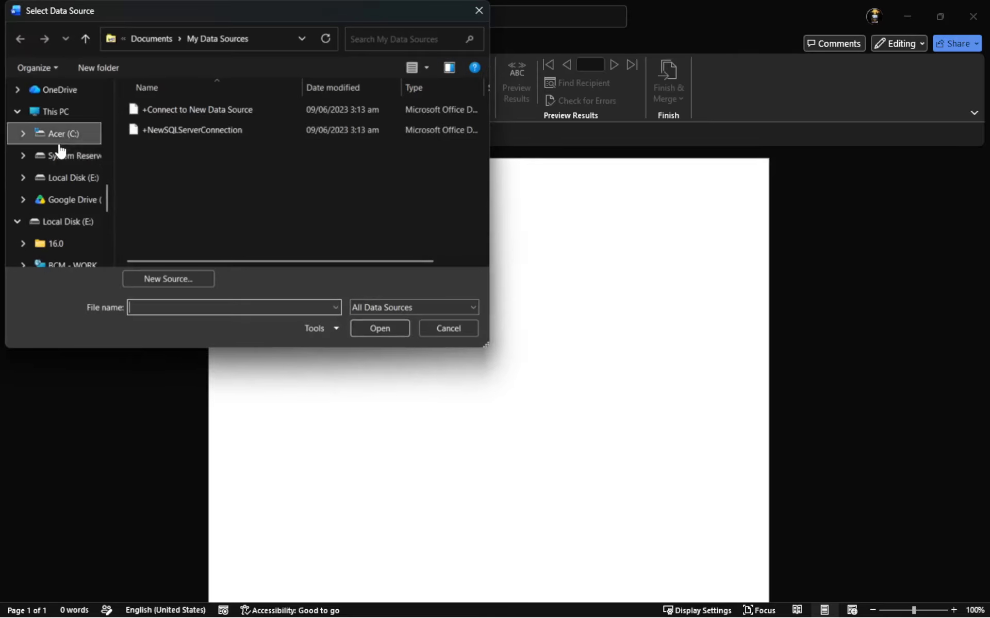
scroll(85, 154, "up", 5)
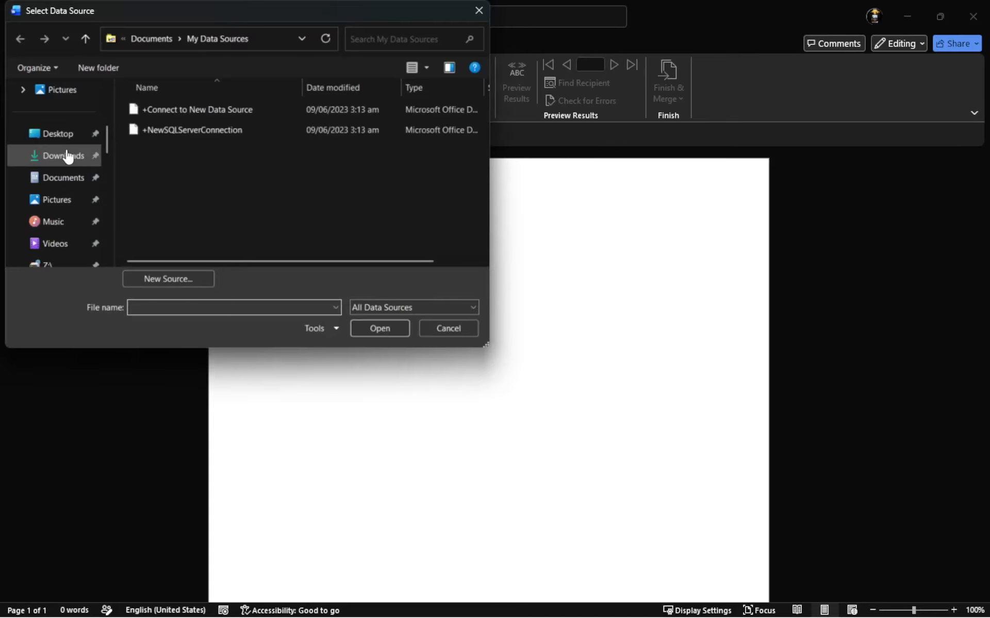
left_click(68, 156)
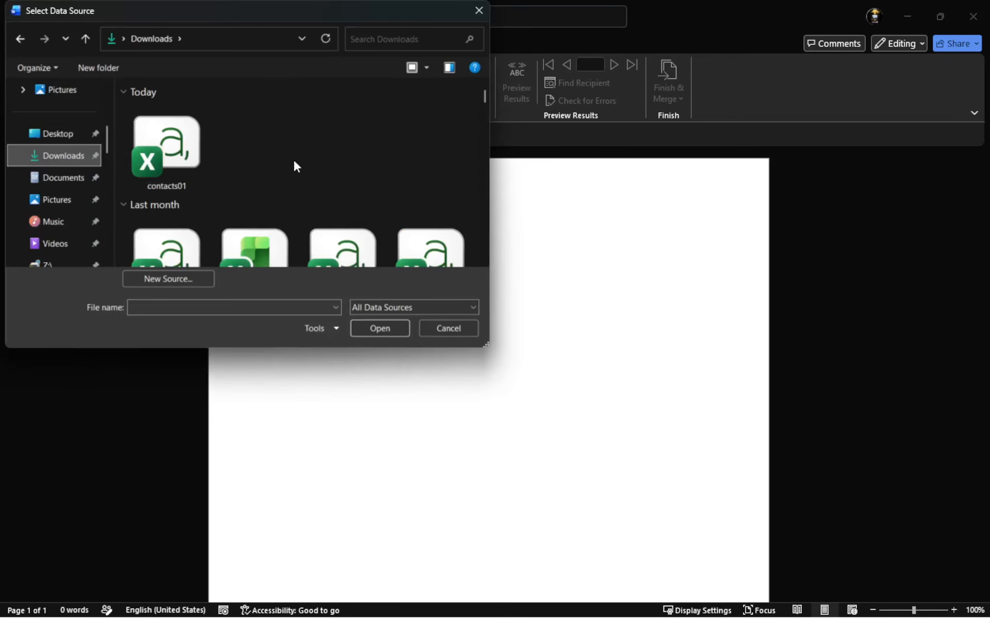
left_click(175, 147)
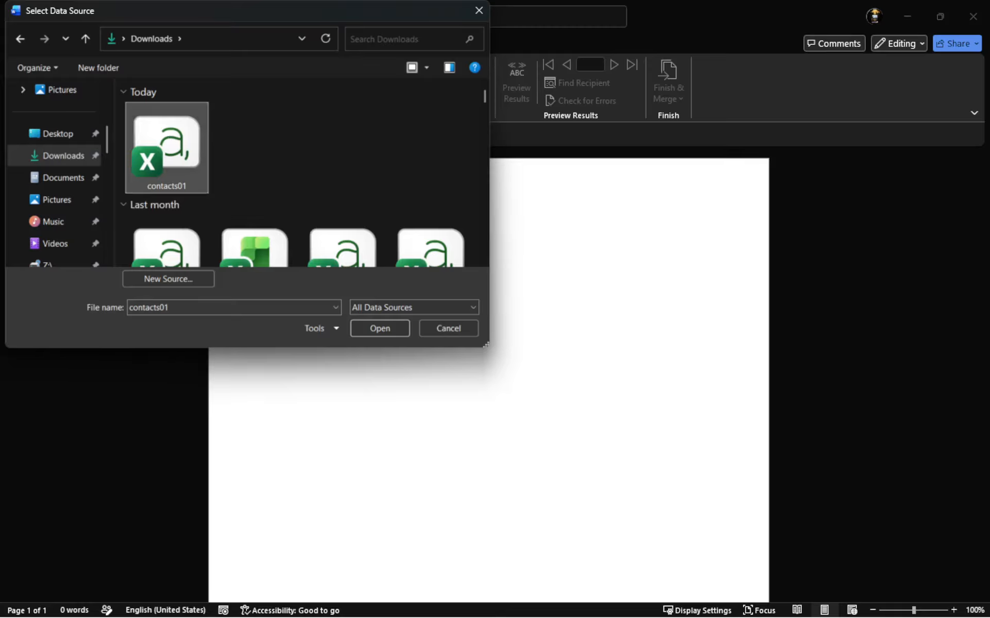
left_click(379, 330)
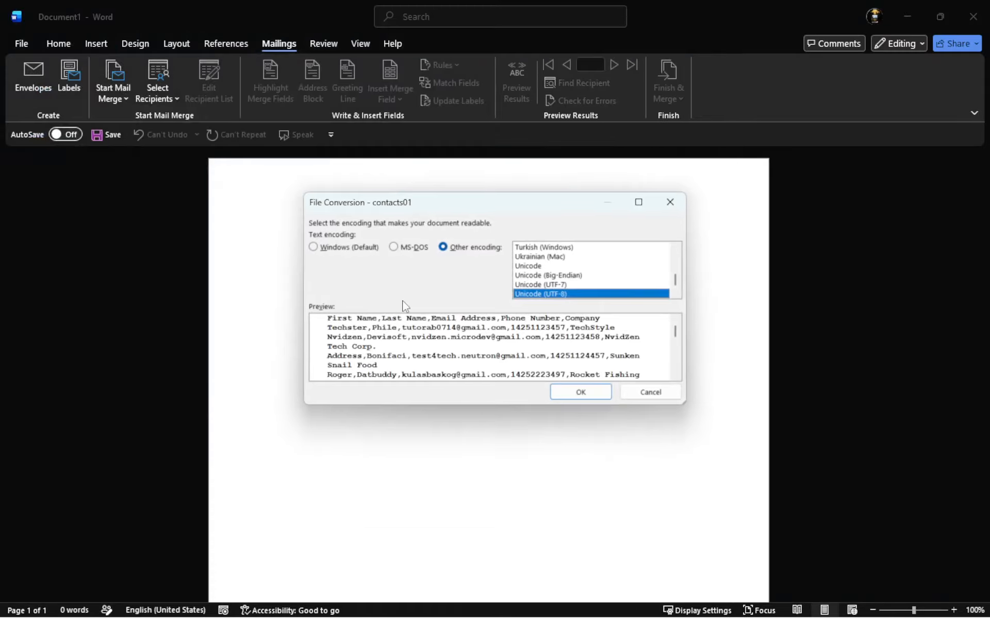
left_click(317, 249)
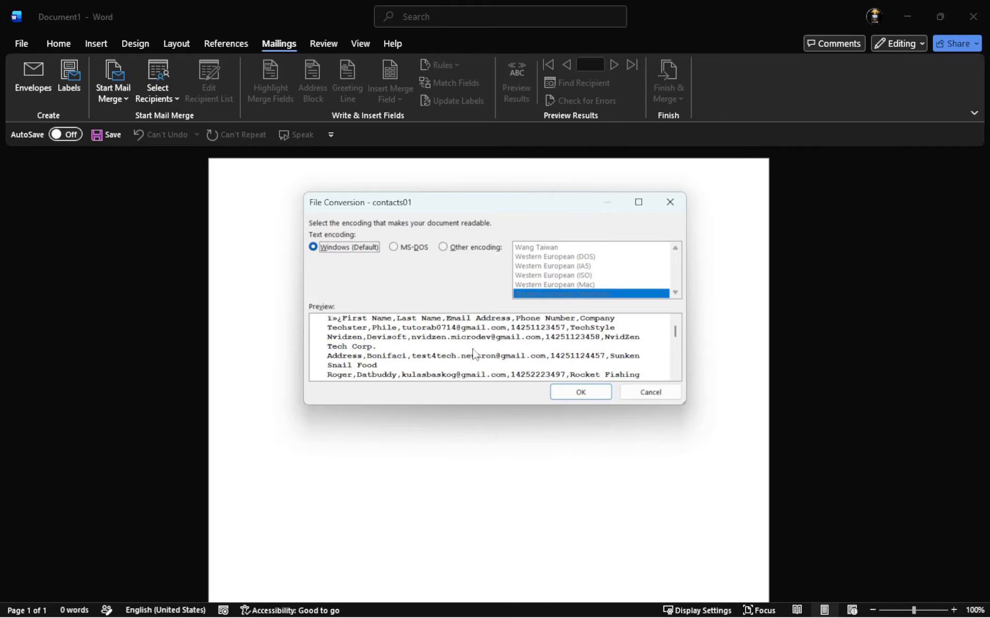
left_click(581, 393)
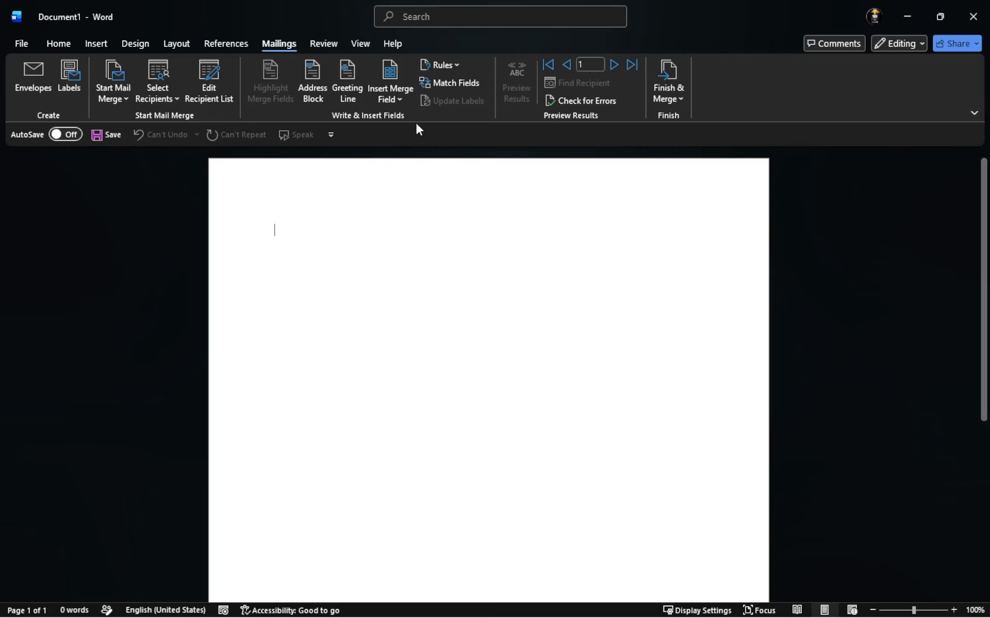
Insert the First_Name, Last_Name and Email_Address merge fields on the first line, separated by spaces
left_click(399, 101)
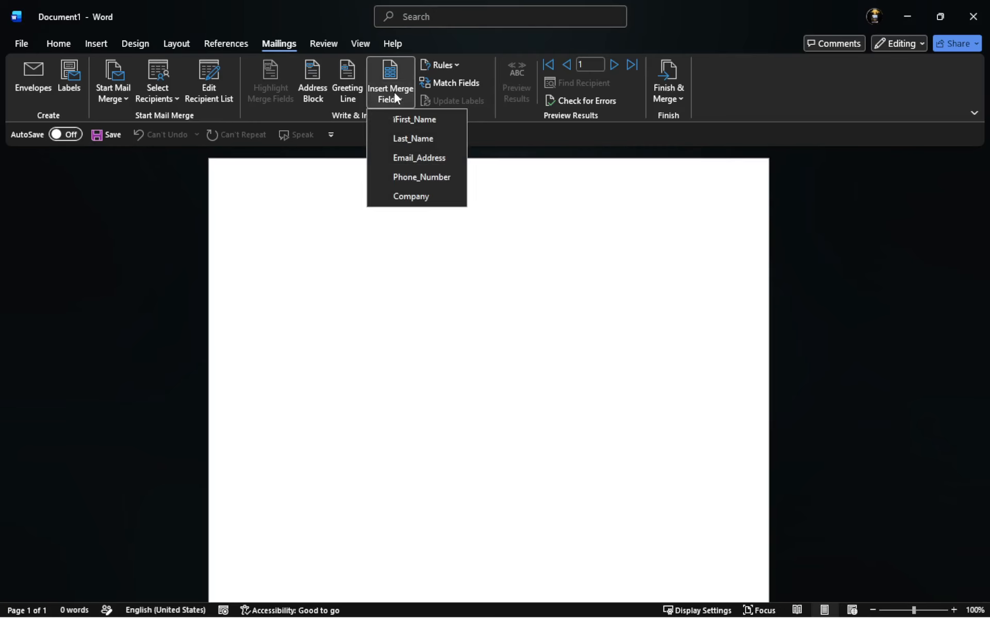
left_click(397, 121)
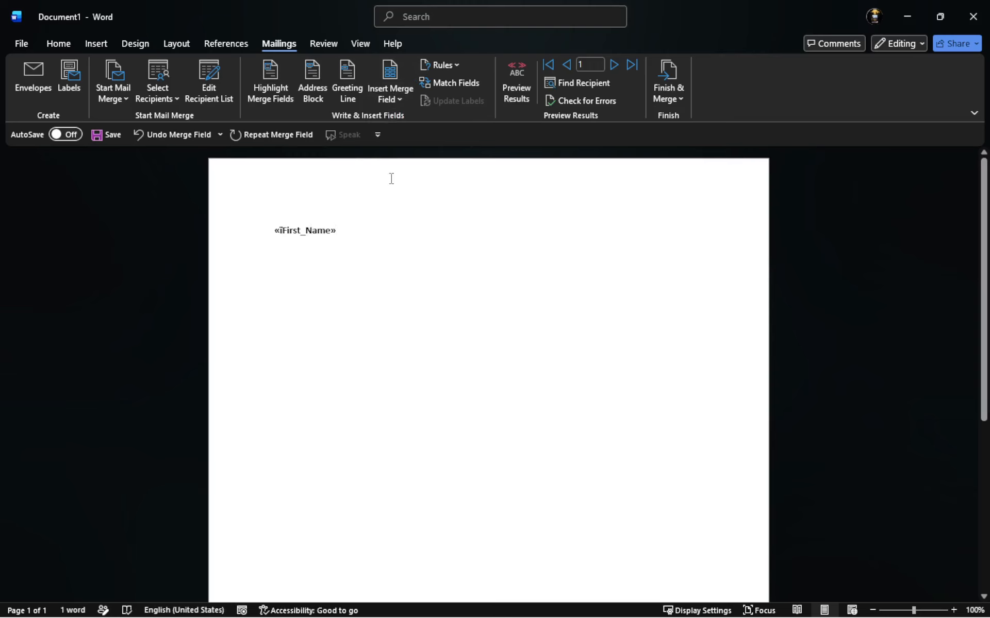
left_click(398, 92)
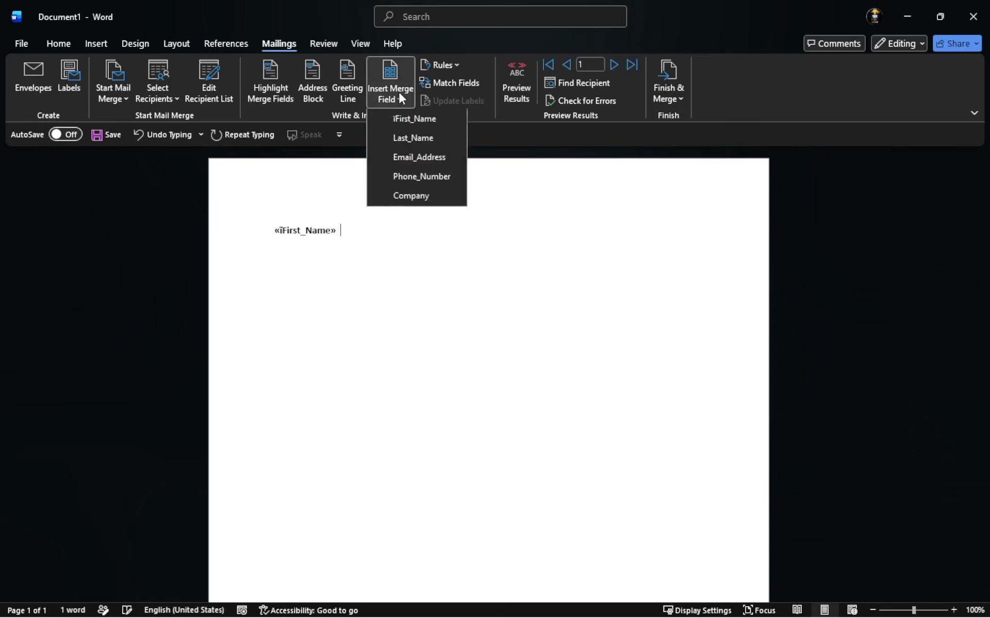
left_click(417, 138)
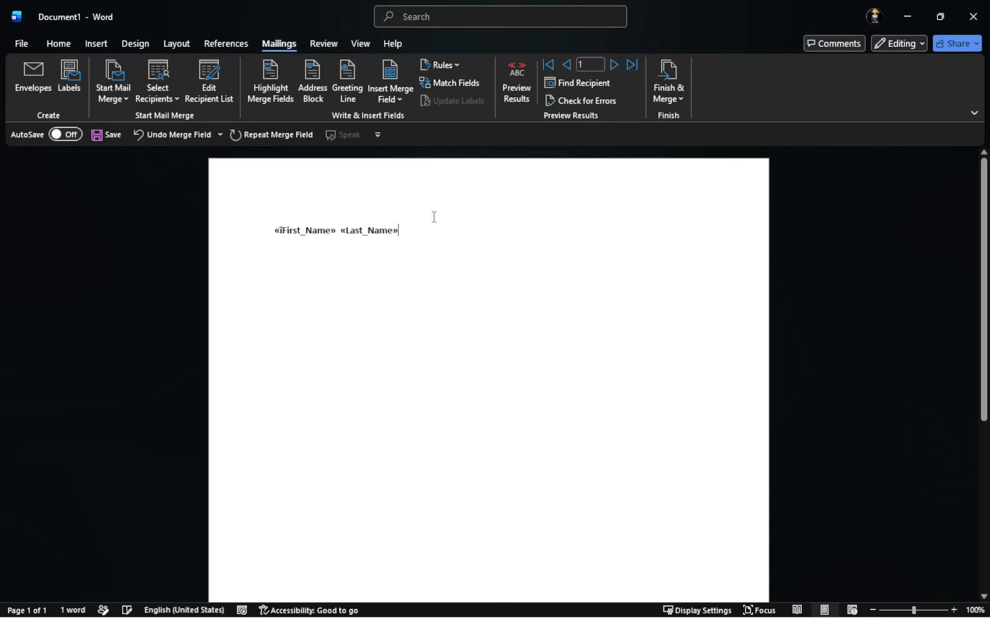
left_click(400, 93)
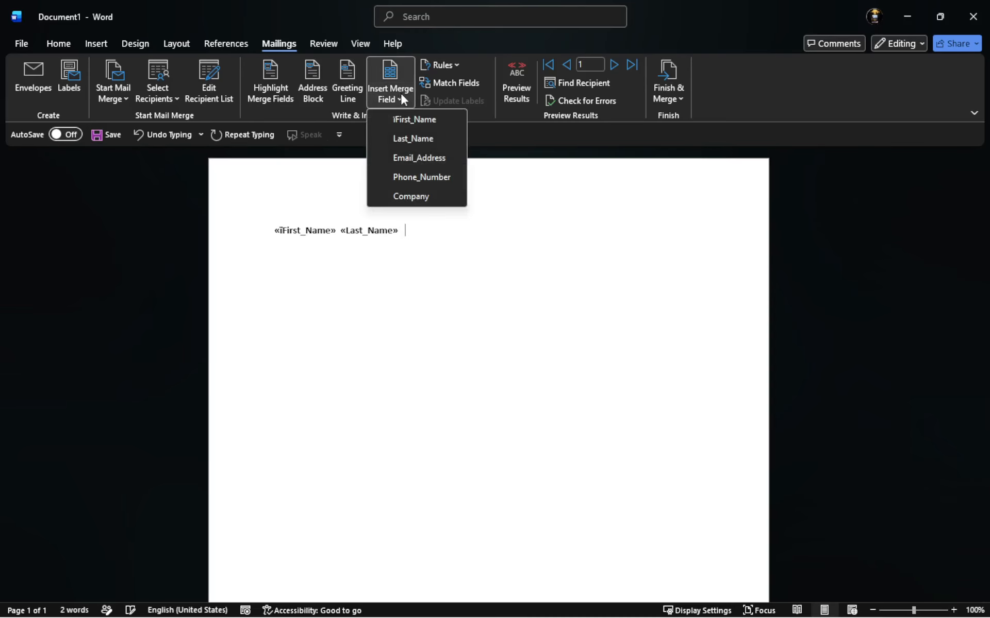
left_click(409, 160)
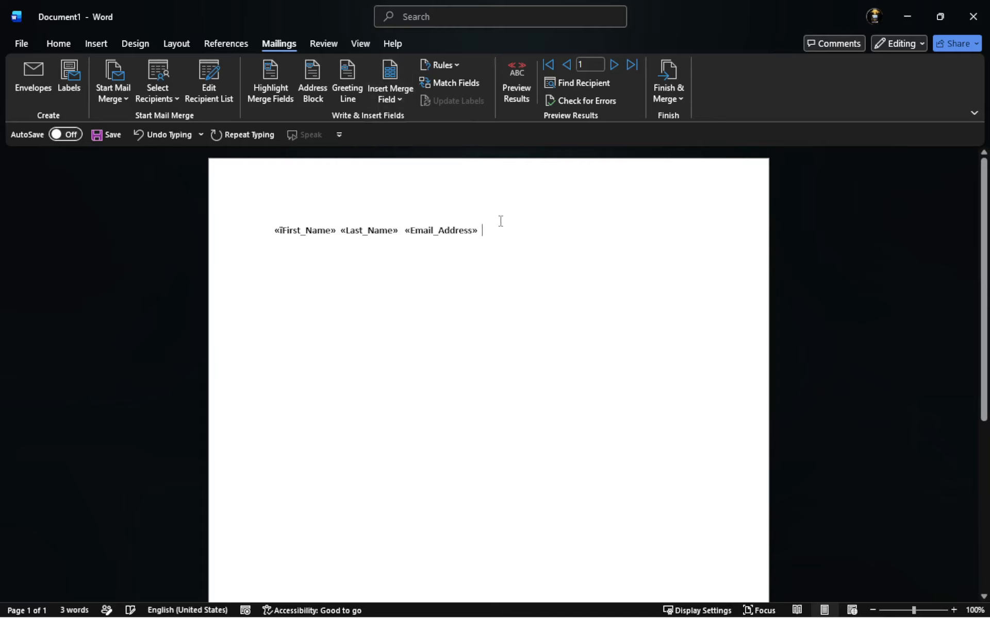
Insert the Company and Phone_Number merge fields after Email_Address on the same line, separated by spaces
left_click(394, 97)
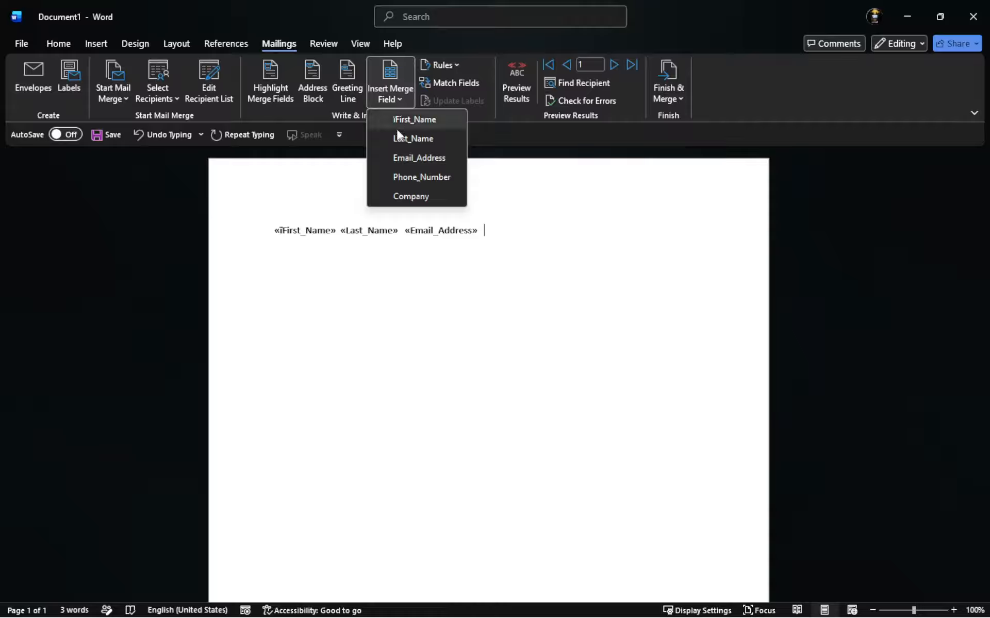
left_click(413, 196)
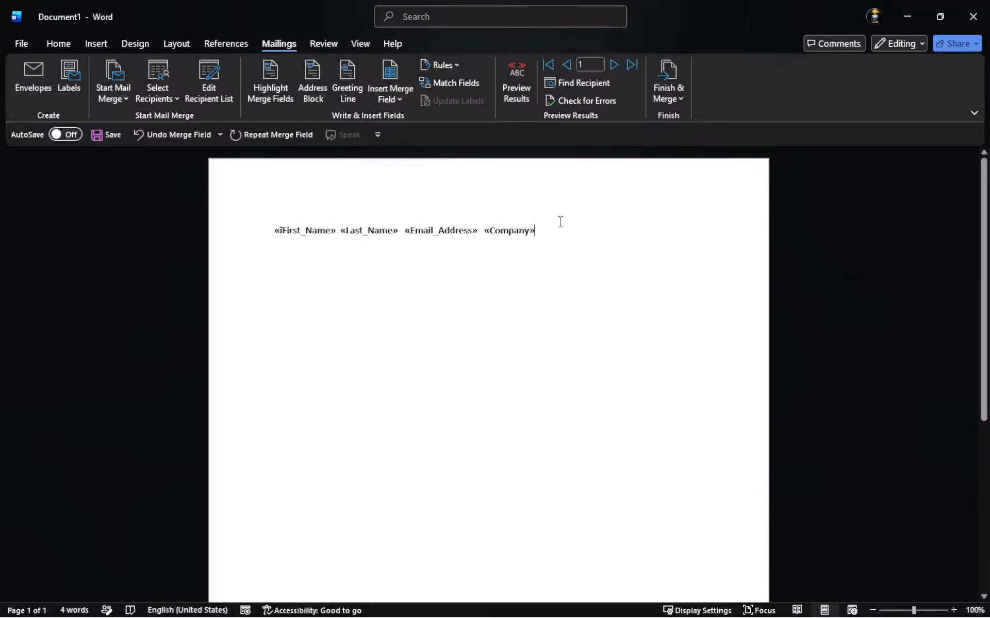
left_click(397, 99)
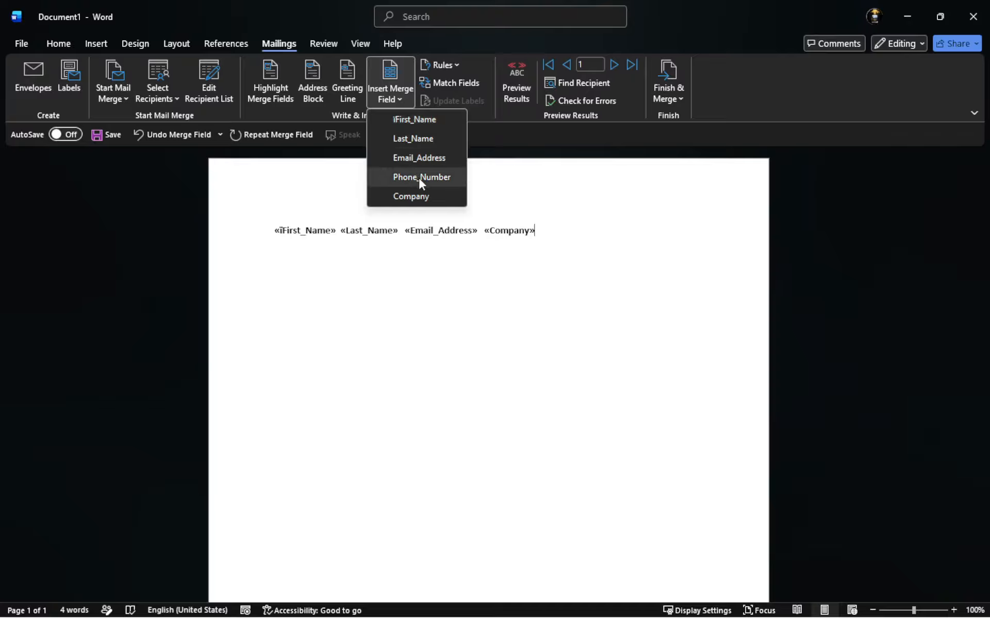
left_click(397, 100)
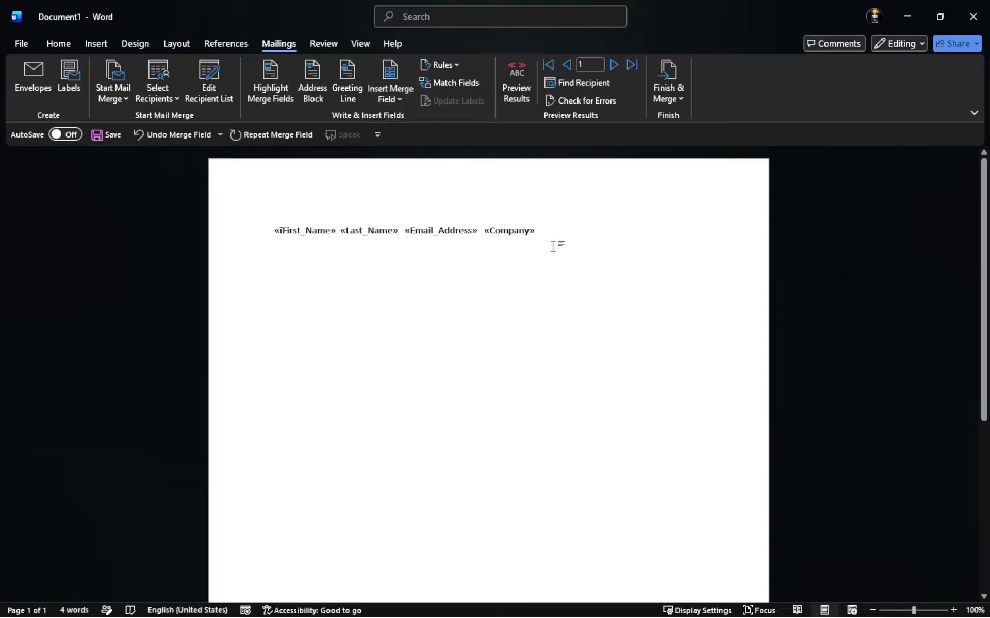
left_click(394, 95)
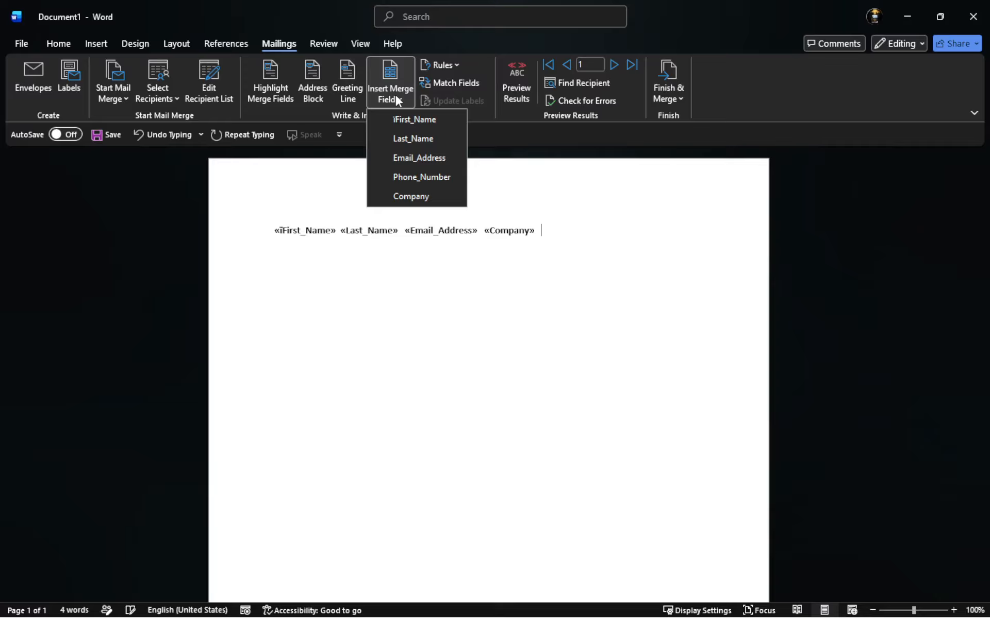
left_click(413, 177)
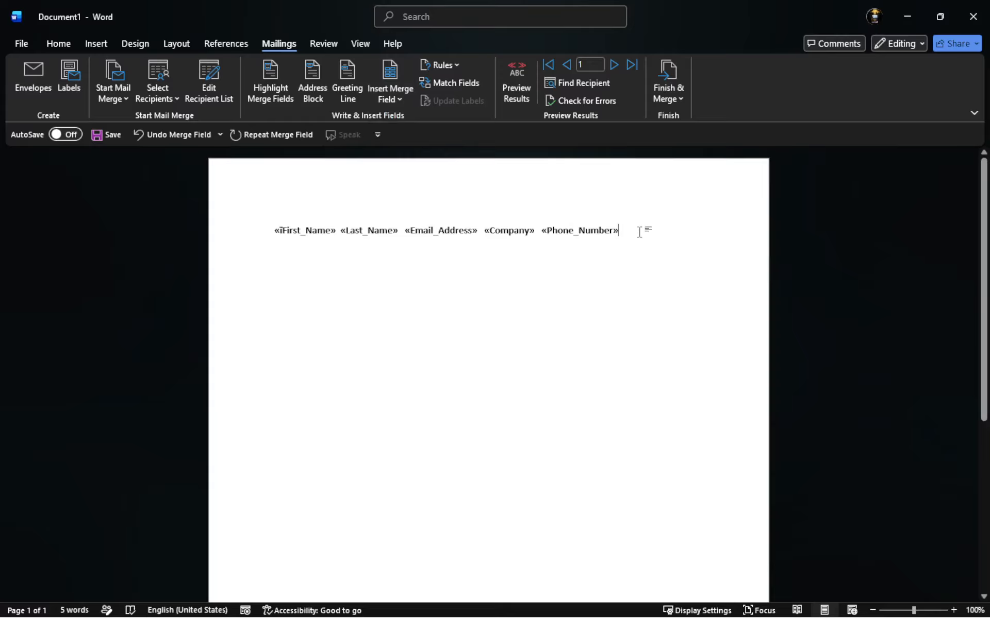
left_click_drag(639, 232, 261, 225)
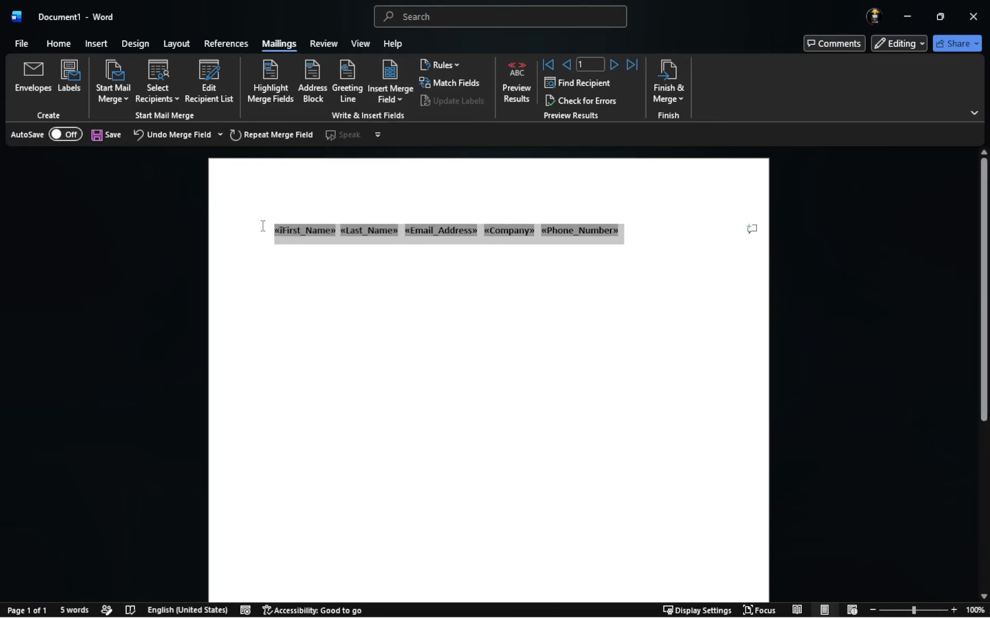
left_click(654, 230)
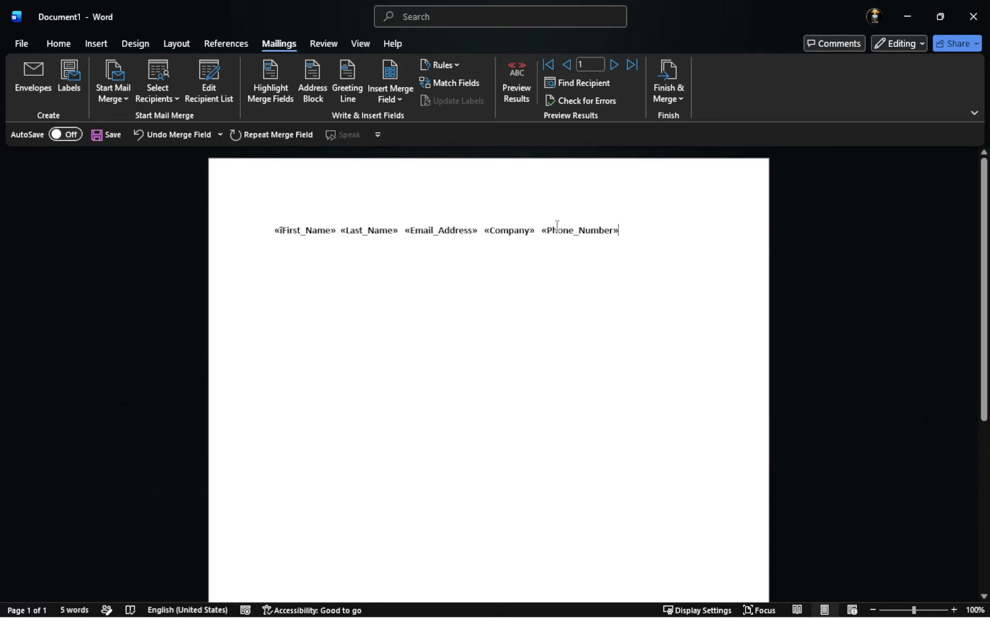
type("\\")
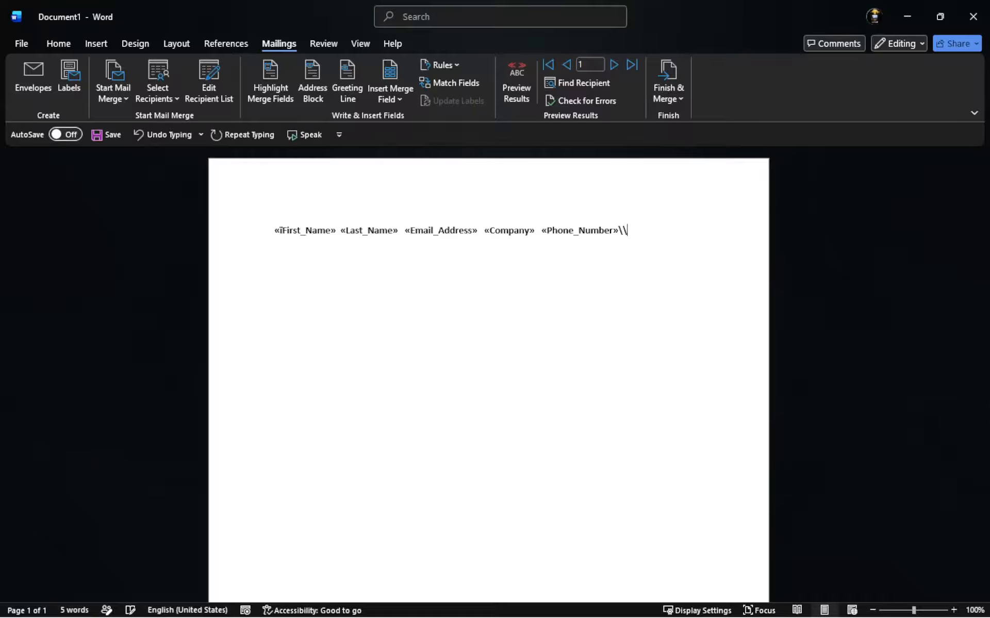
key("BackSpace")
key("BackSpace")
Add two line breaks after the row of fields and insert another First_Name merge field there
key("Return")
key("Return")
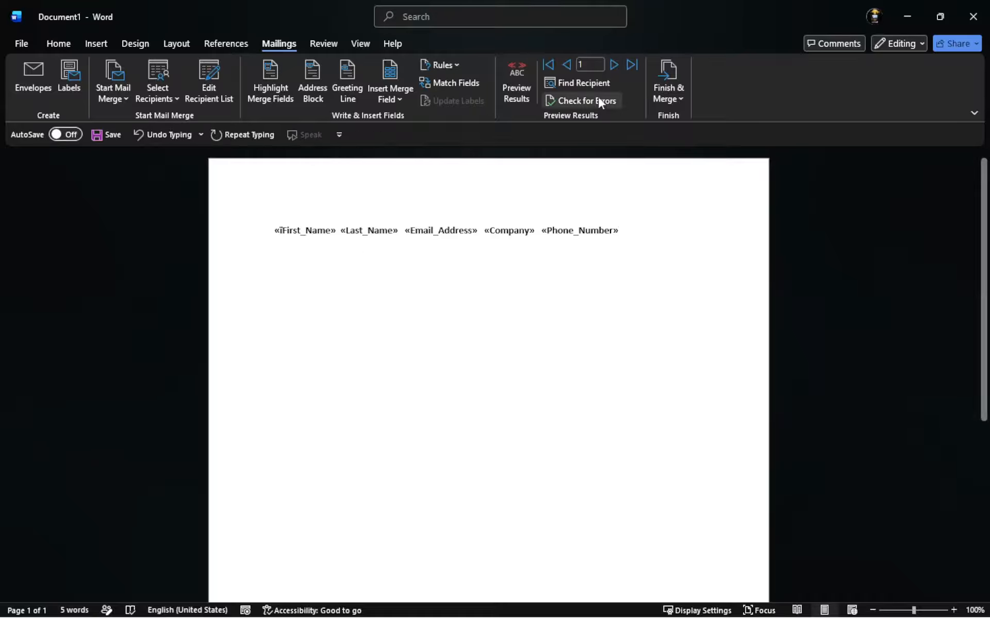
left_click(382, 103)
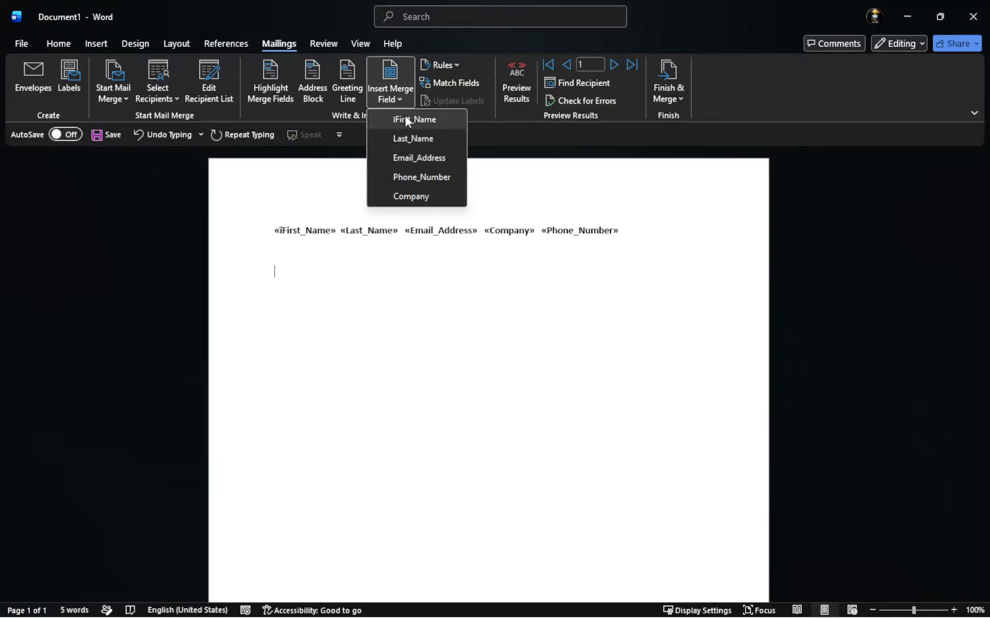
left_click(406, 120)
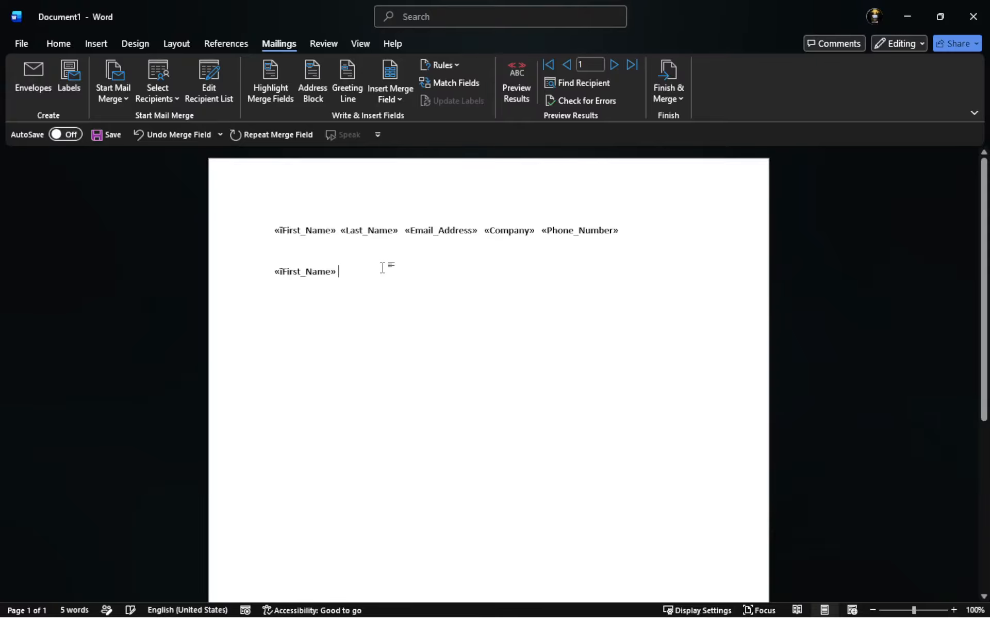
Preview the merge results and delete the repeated first-name field below the contact line
left_click(521, 82)
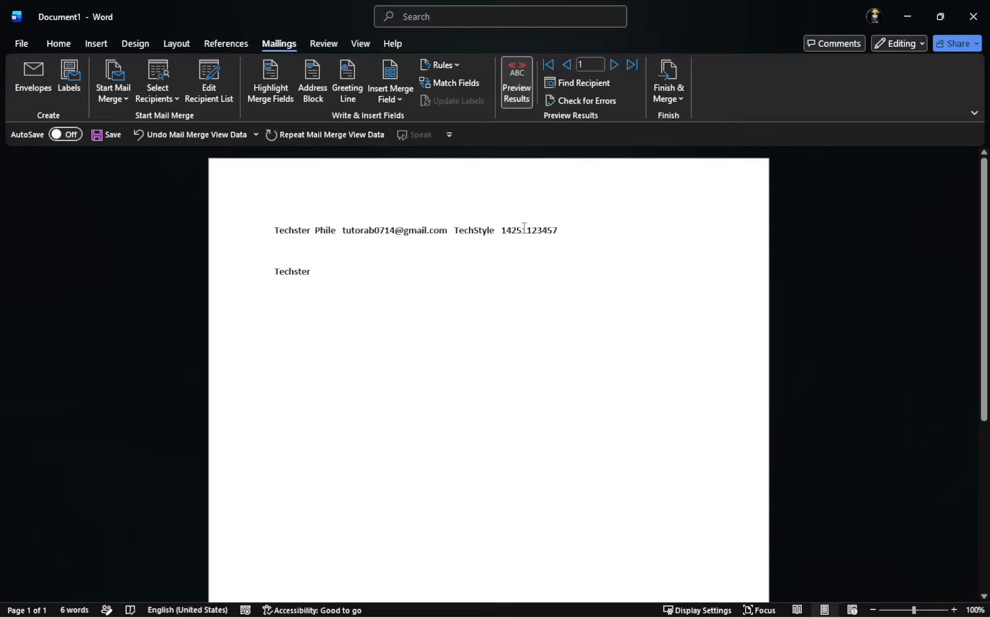
left_click_drag(623, 230, 269, 239)
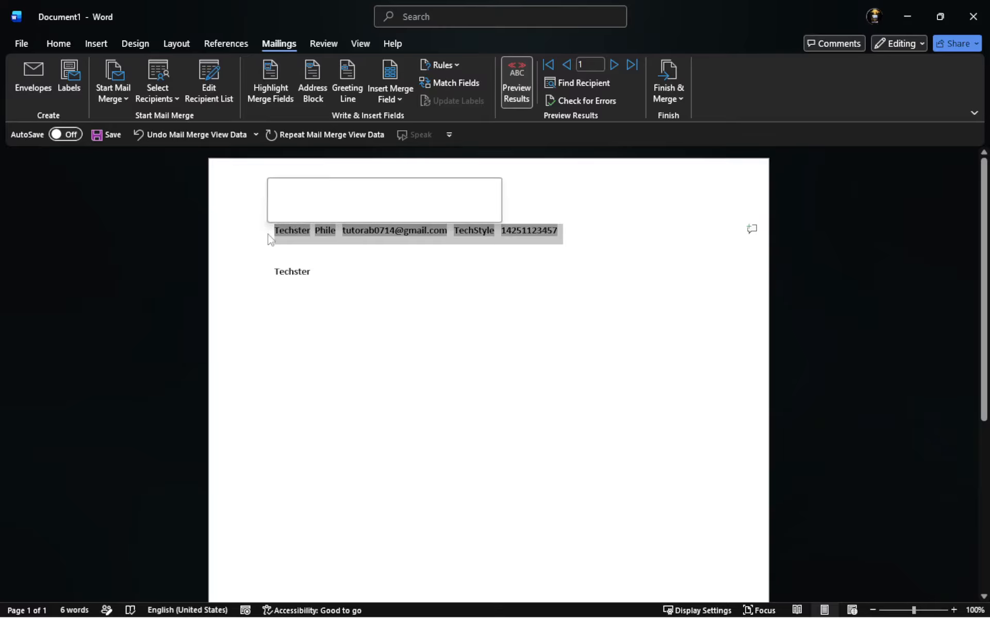
left_click(339, 283)
left_click(236, 268)
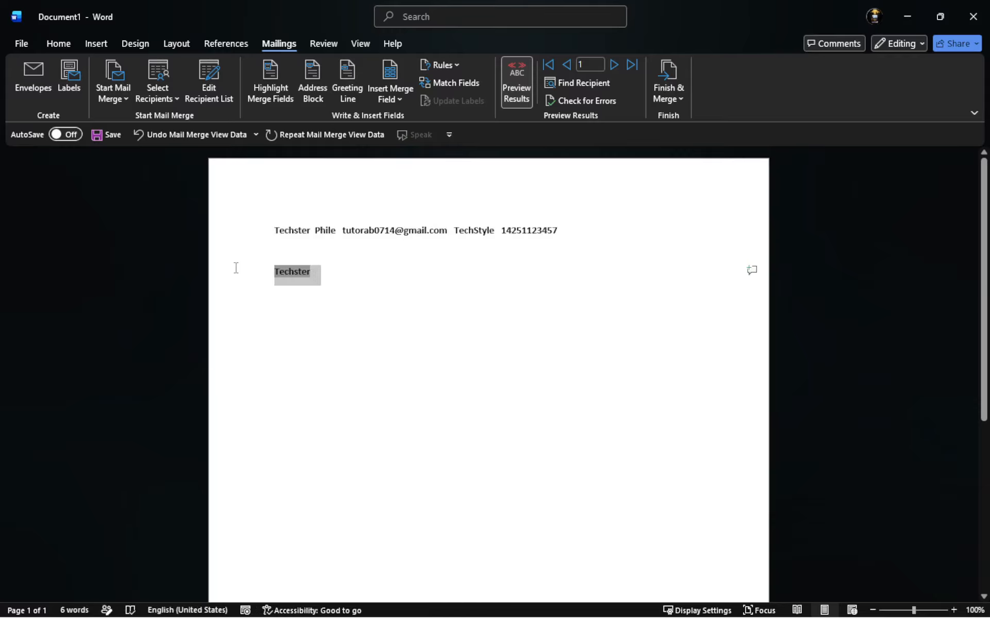
key("BackSpace")
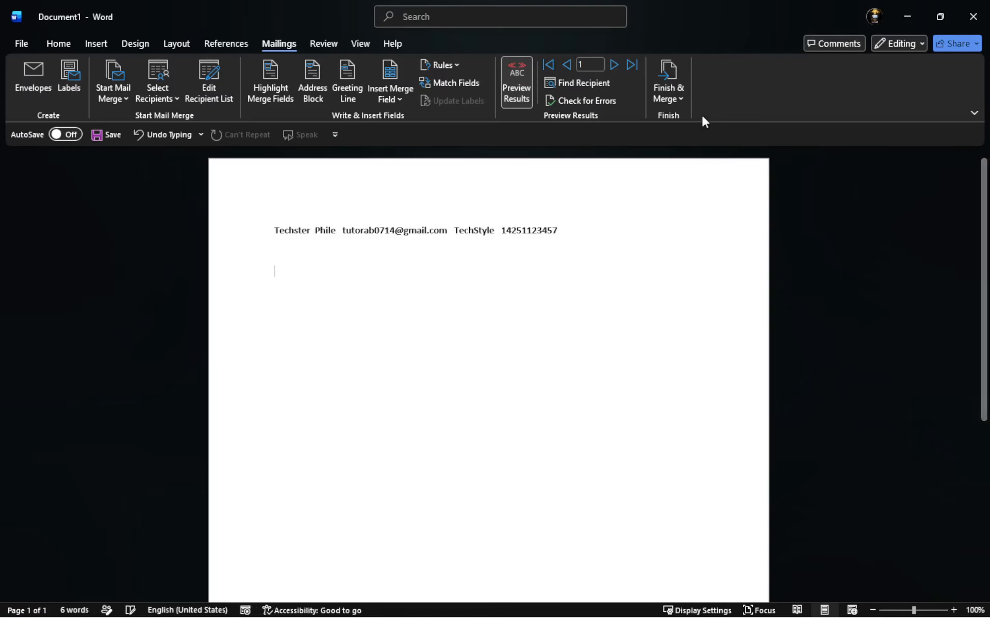
left_click(675, 83)
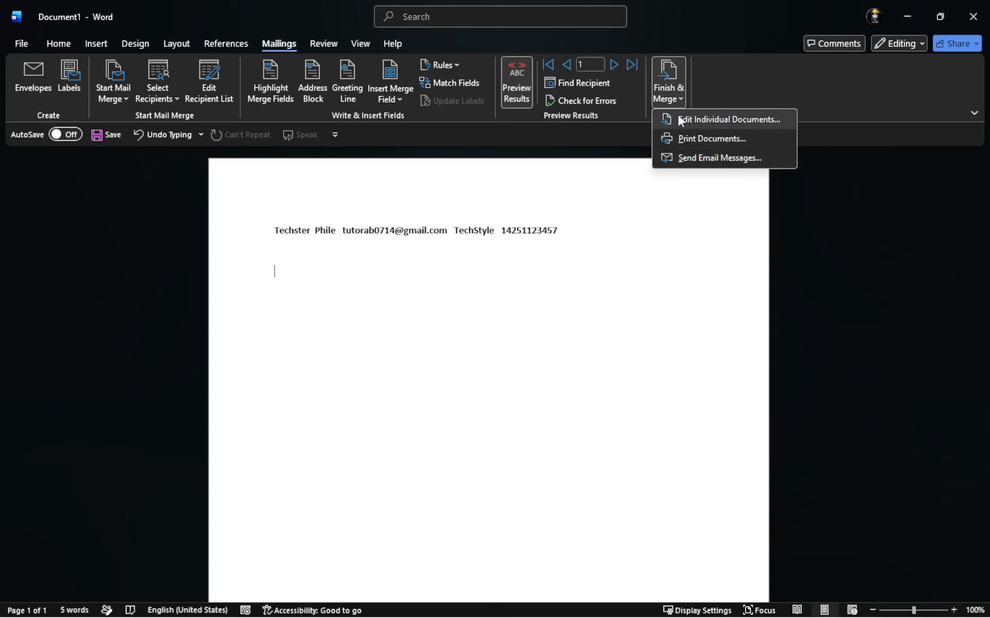
left_click(729, 82)
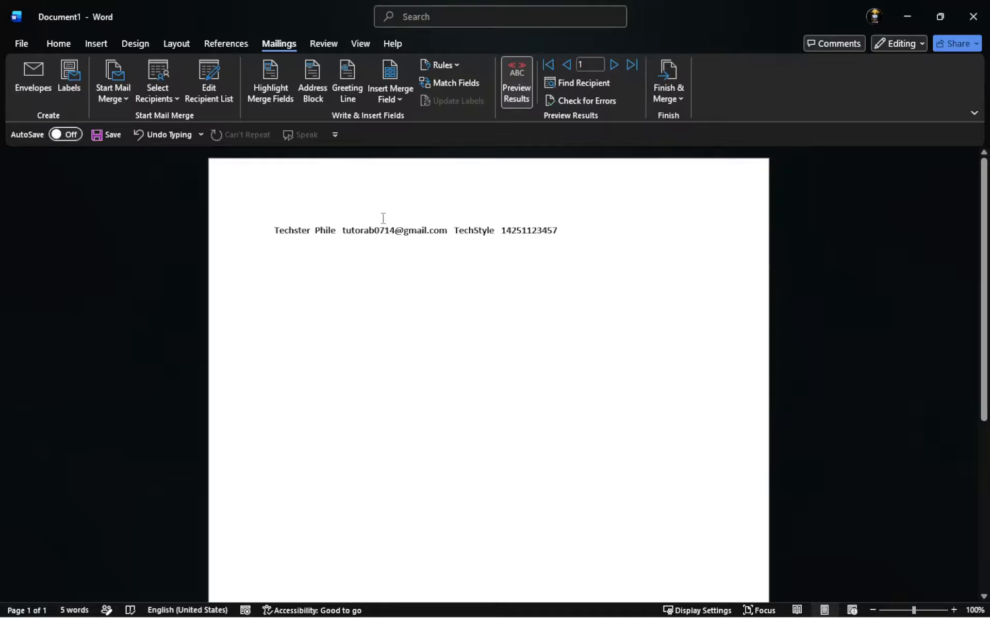
Add two more line breaks below the contact line
key("Return")
key("Return")
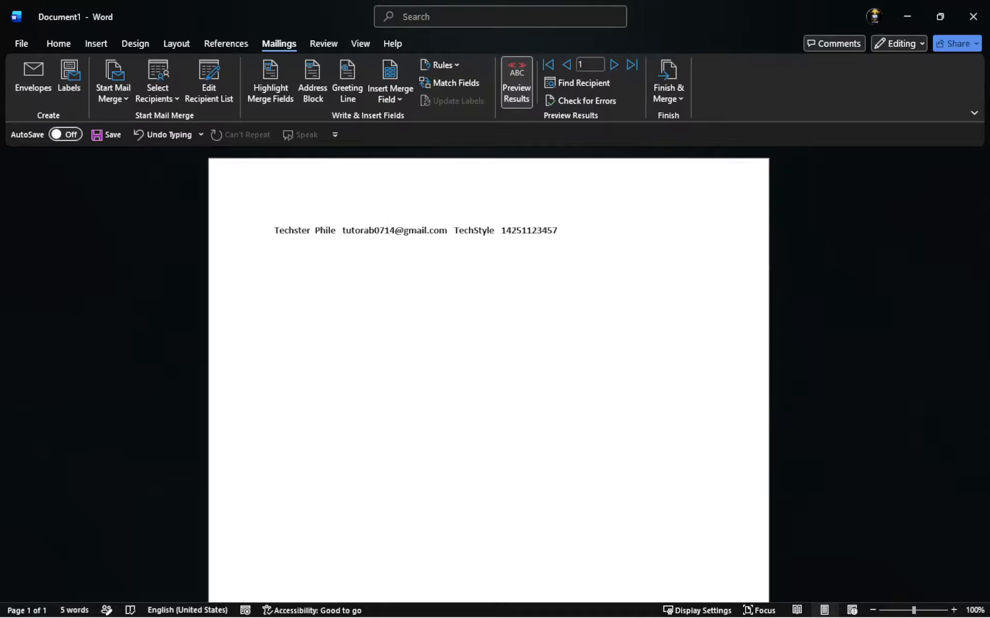